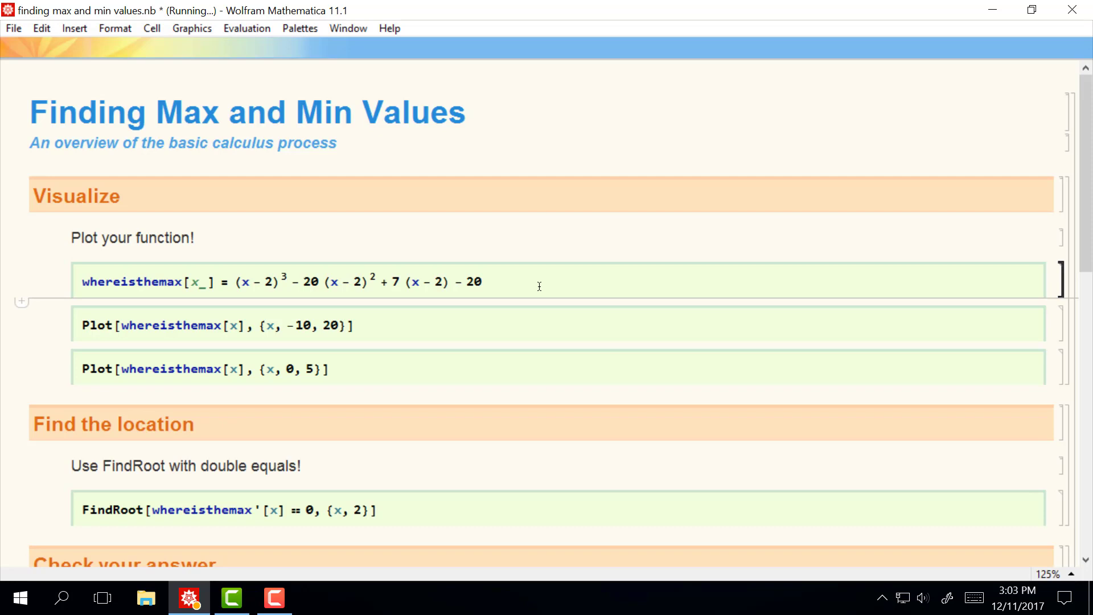
# Evaluate the plot of whereisthemax[x] over the range x from -10 to 20
pyautogui.scroll(-1, 458, 337)
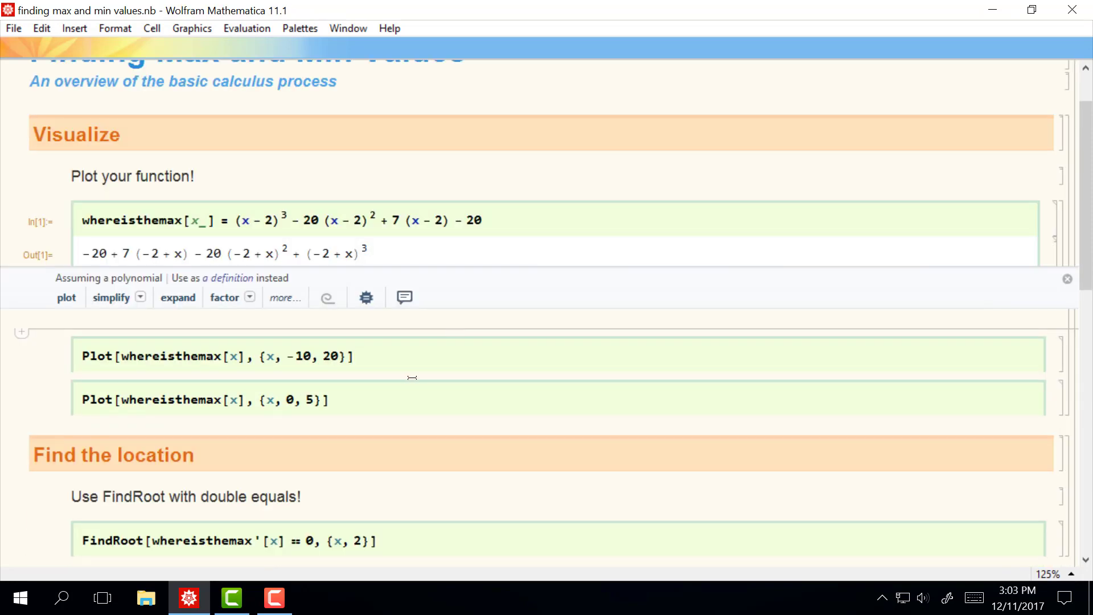
pyautogui.click(412, 377)
pyautogui.click(399, 305)
pyautogui.hotkey('shift', 'Return')
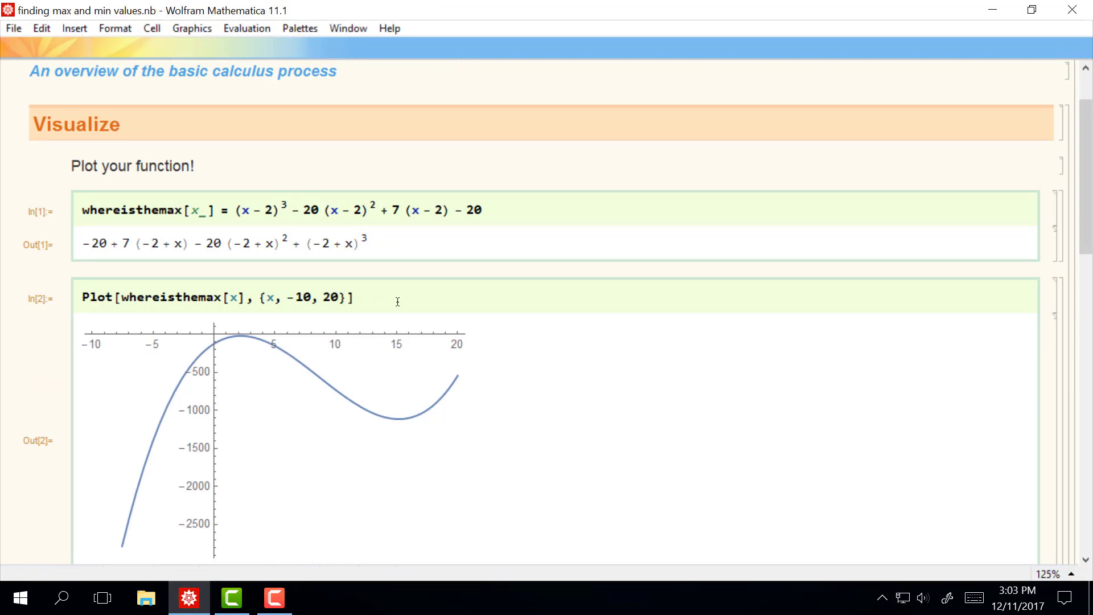
# Evaluate the second plot of whereisthemax[x] over the narrower range x from 0 to 5
pyautogui.scroll(-1, 378, 294)
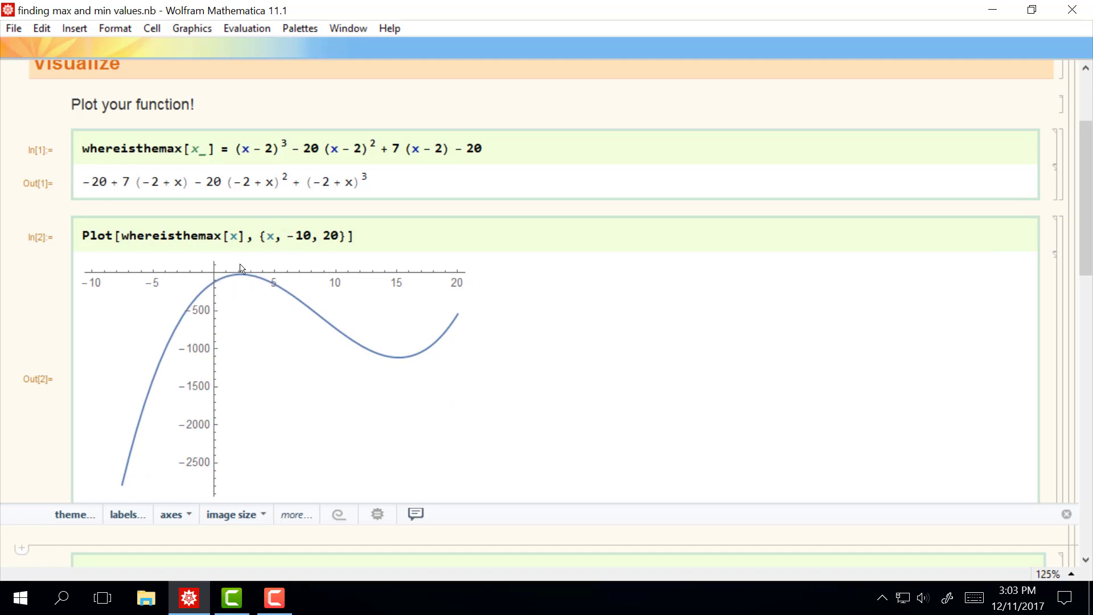
pyautogui.scroll(-1, 246, 285)
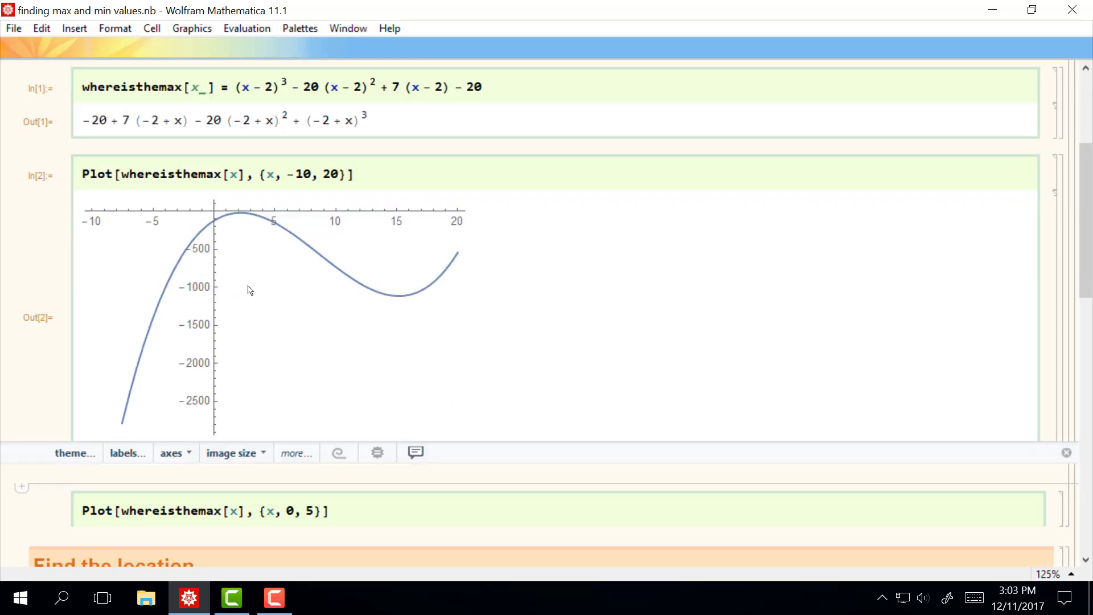
pyautogui.scroll(-2, 249, 287)
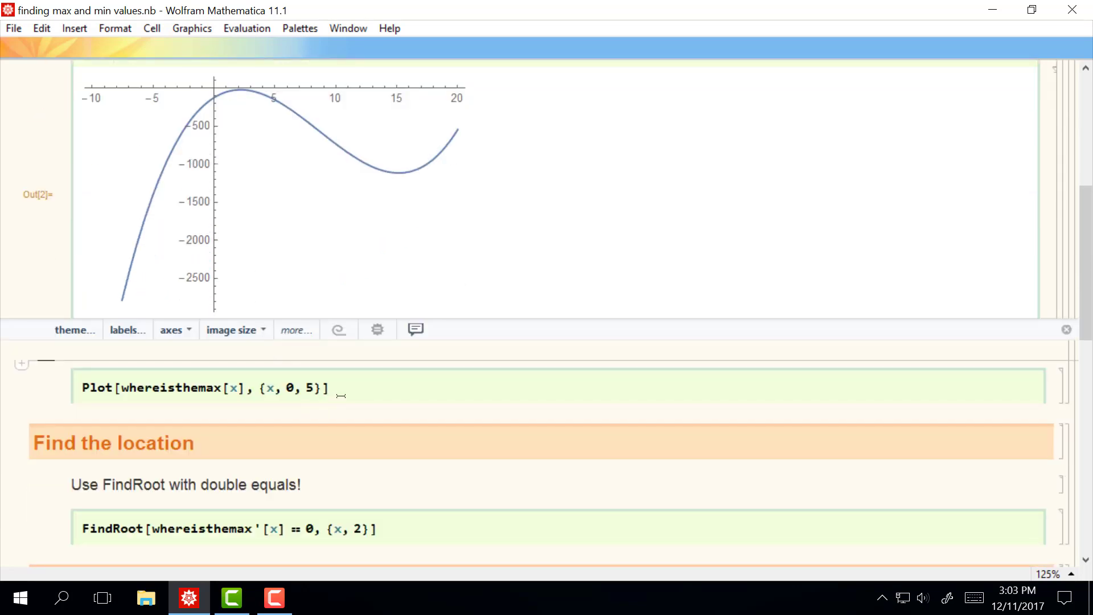
pyautogui.hotkey('shift', 'Return')
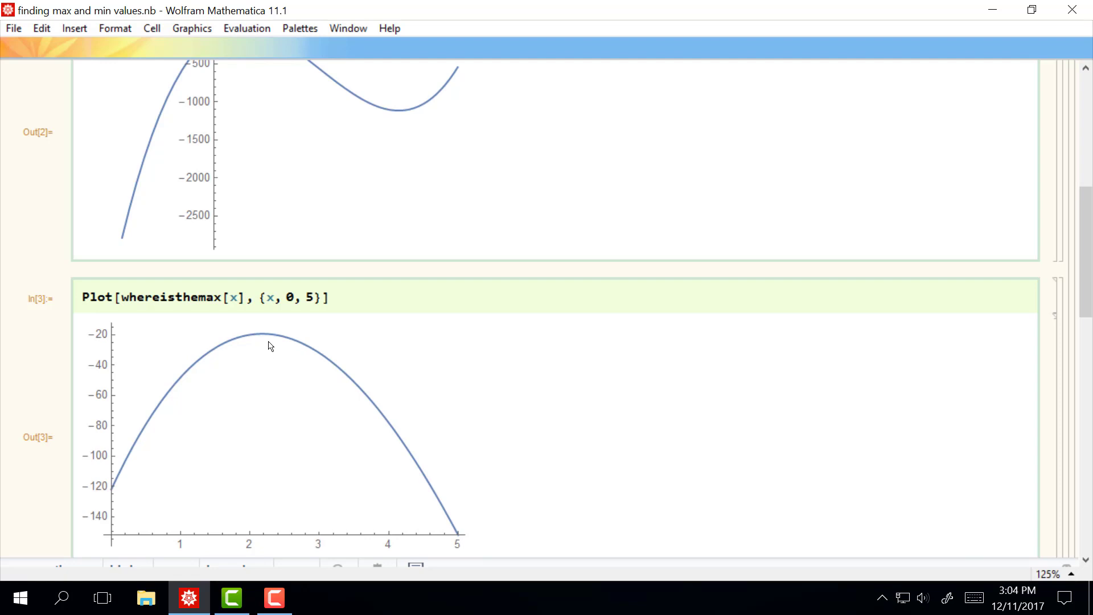
# Evaluate the FindRoot expression that solves whereisthemax'[x] == 0 with the starting value x = 2
pyautogui.scroll(-4, 269, 345)
pyautogui.scroll(-6, 269, 345)
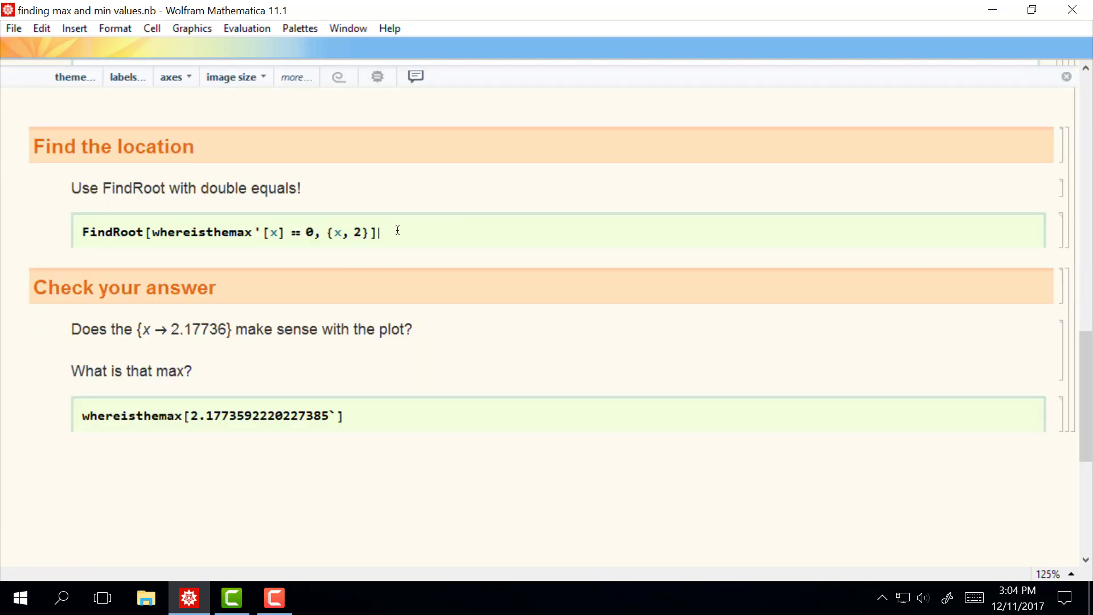
pyautogui.scroll(8, 392, 234)
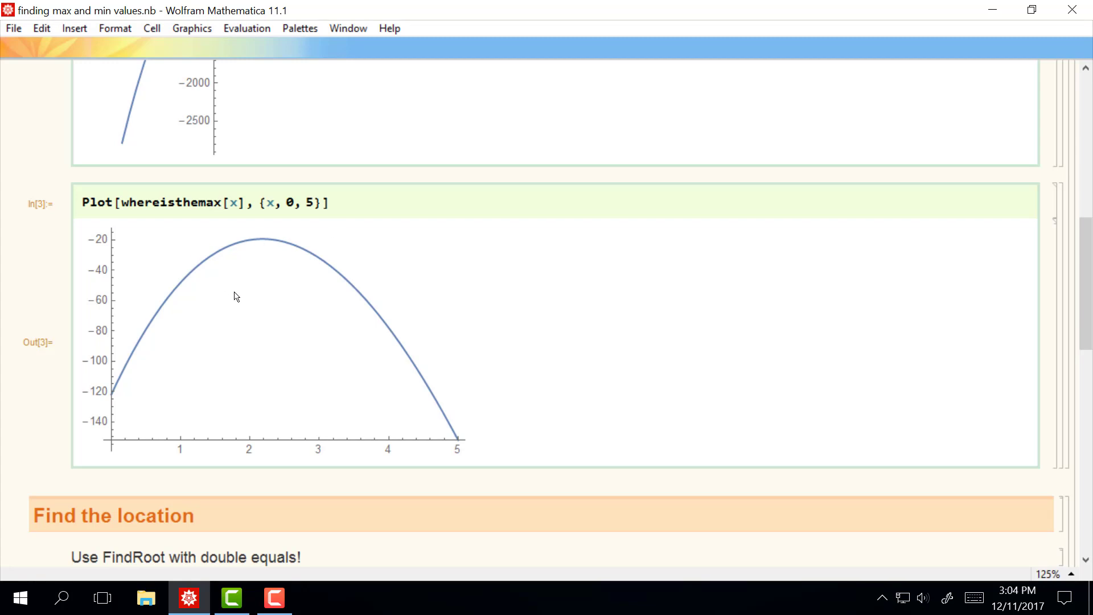
pyautogui.scroll(-3, 239, 301)
pyautogui.scroll(-3, 247, 313)
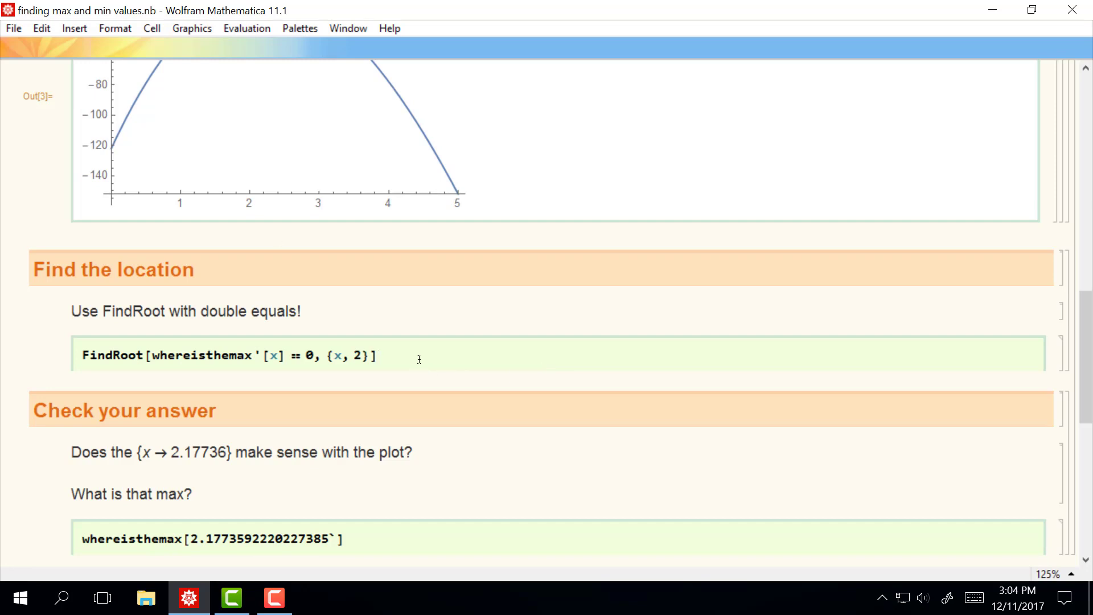
pyautogui.hotkey('shift', 'Return')
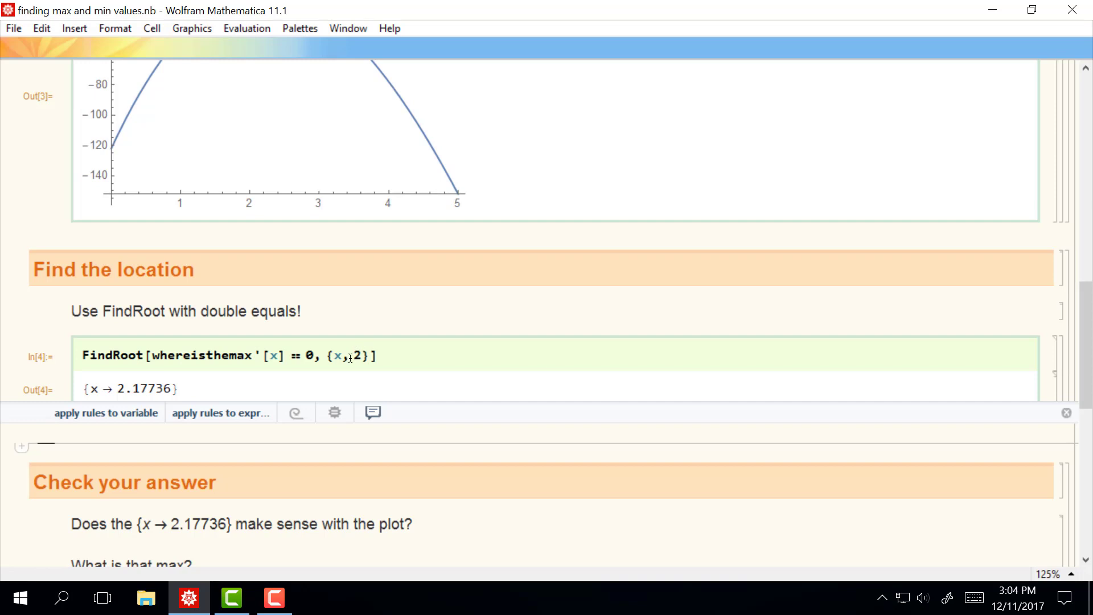
# Compare the x value found by FindRoot with the location of the peak in the 0 to 5 plot
pyautogui.scroll(3, 345, 361)
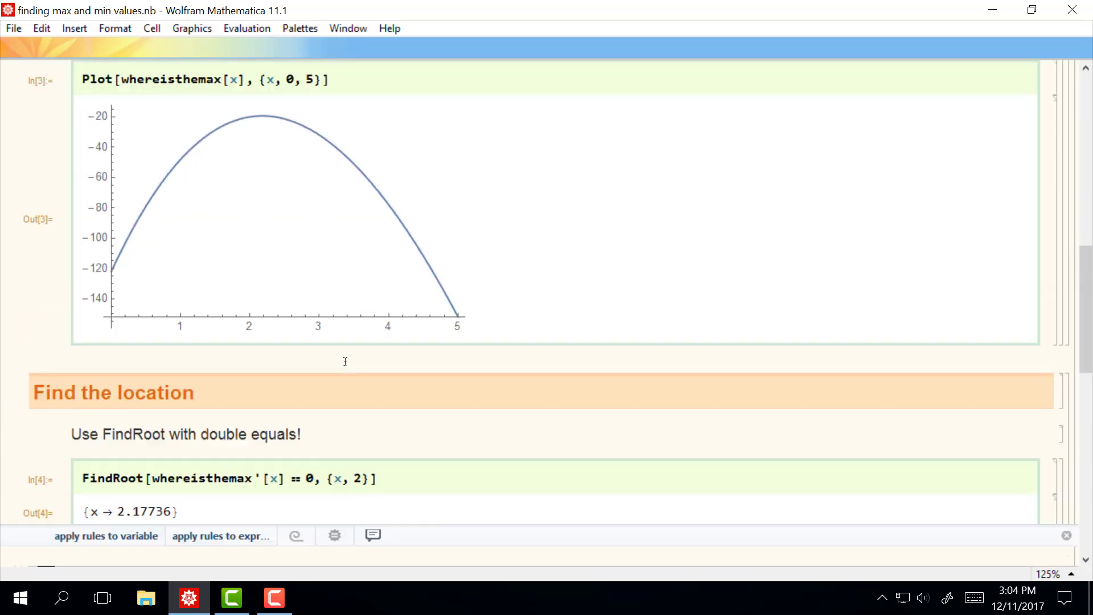
pyautogui.scroll(2, 345, 361)
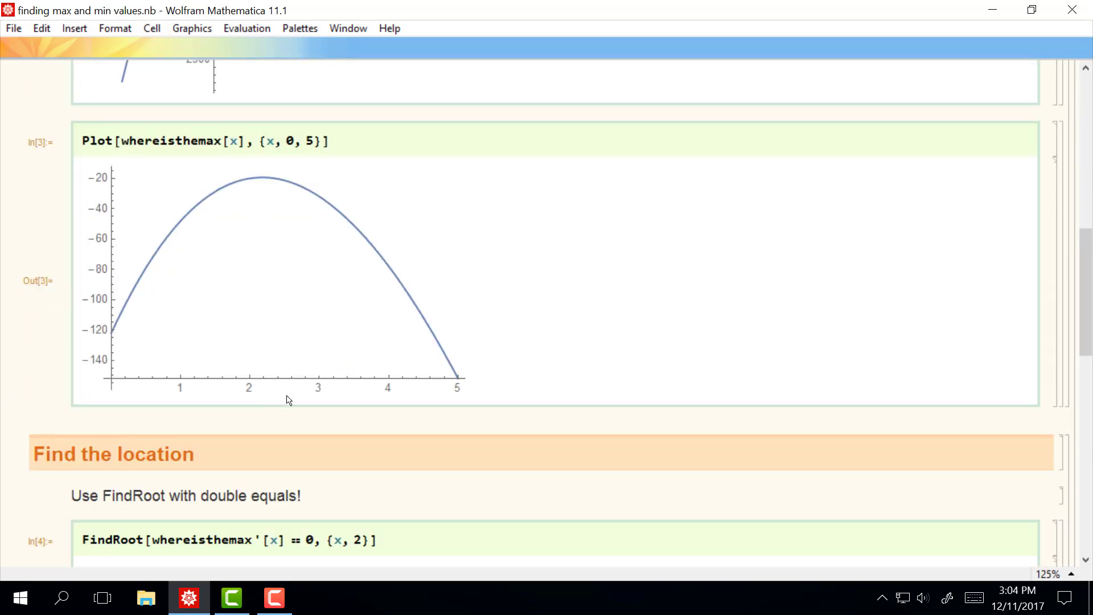
pyautogui.scroll(-3, 357, 449)
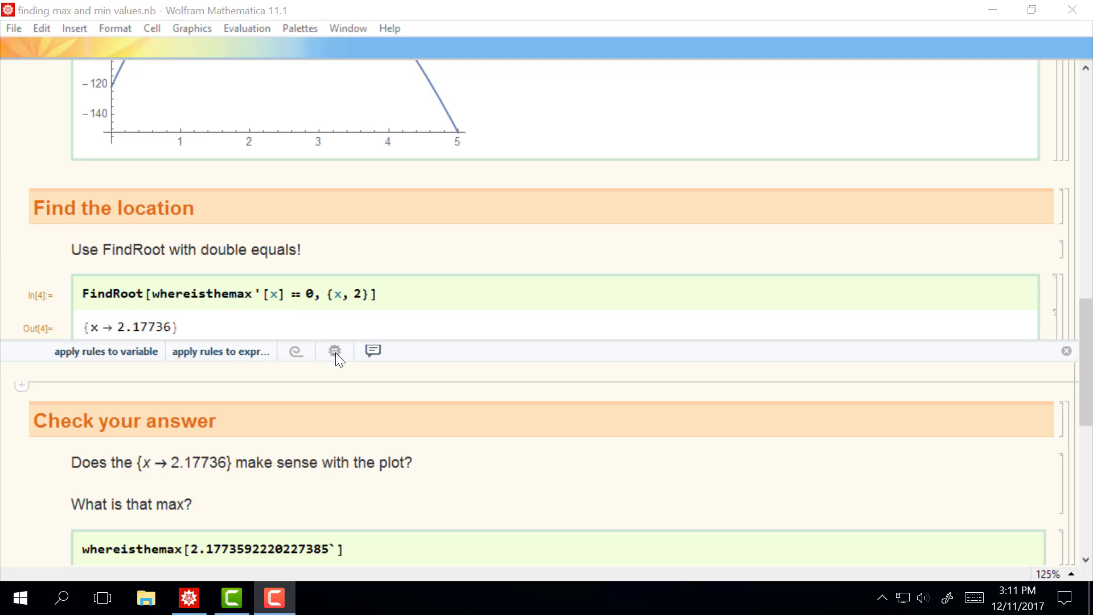
pyautogui.scroll(4, 336, 353)
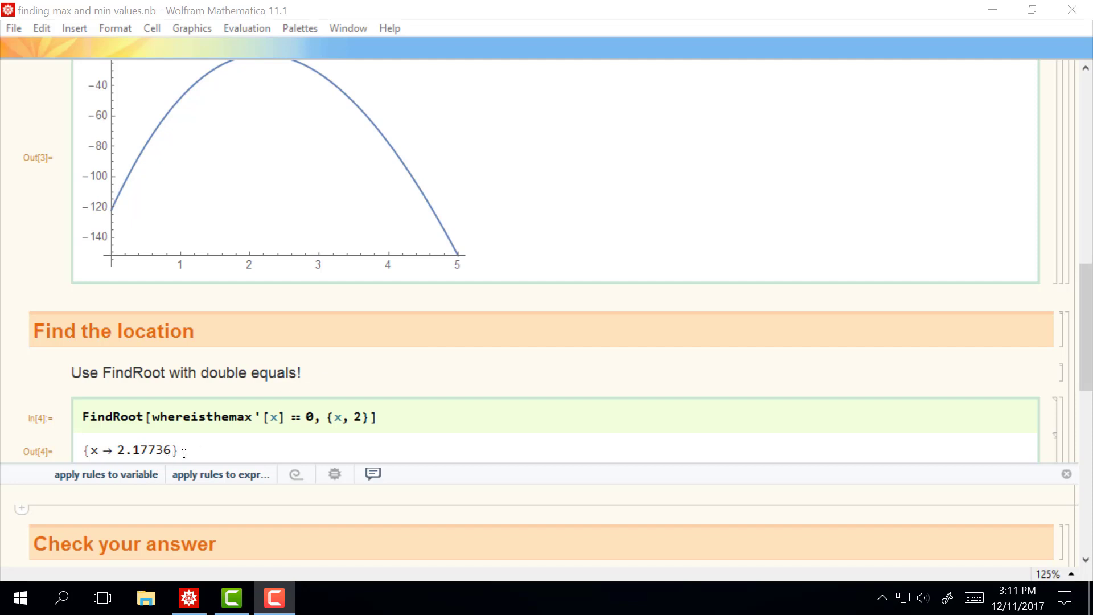
pyautogui.scroll(2, 255, 270)
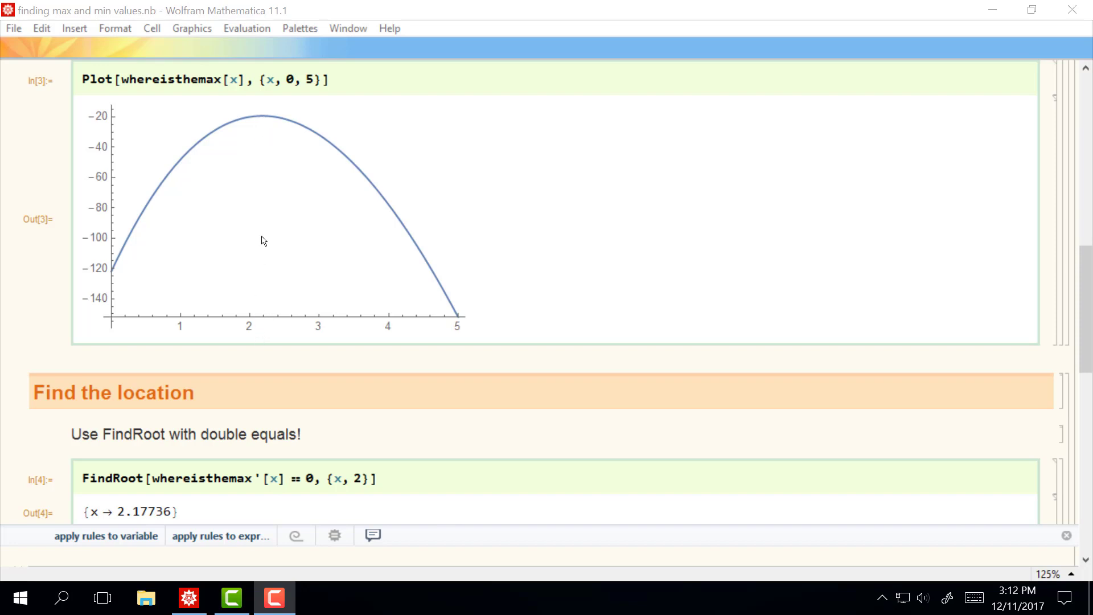
pyautogui.scroll(-2, 122, 494)
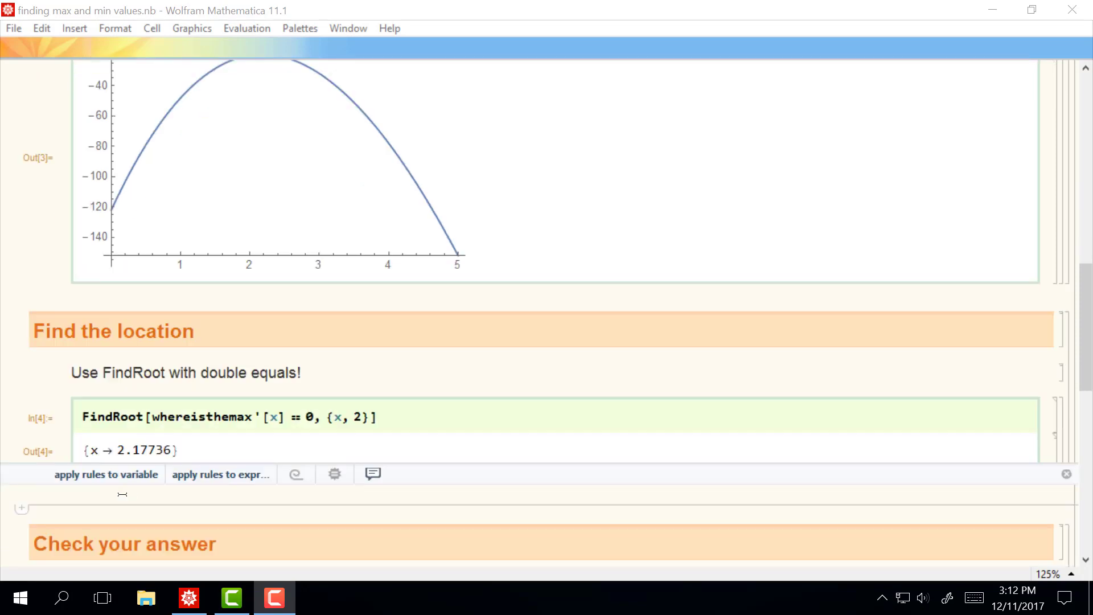
# Copy the numeric x value from the FindRoot output
pyautogui.scroll(-6, 137, 444)
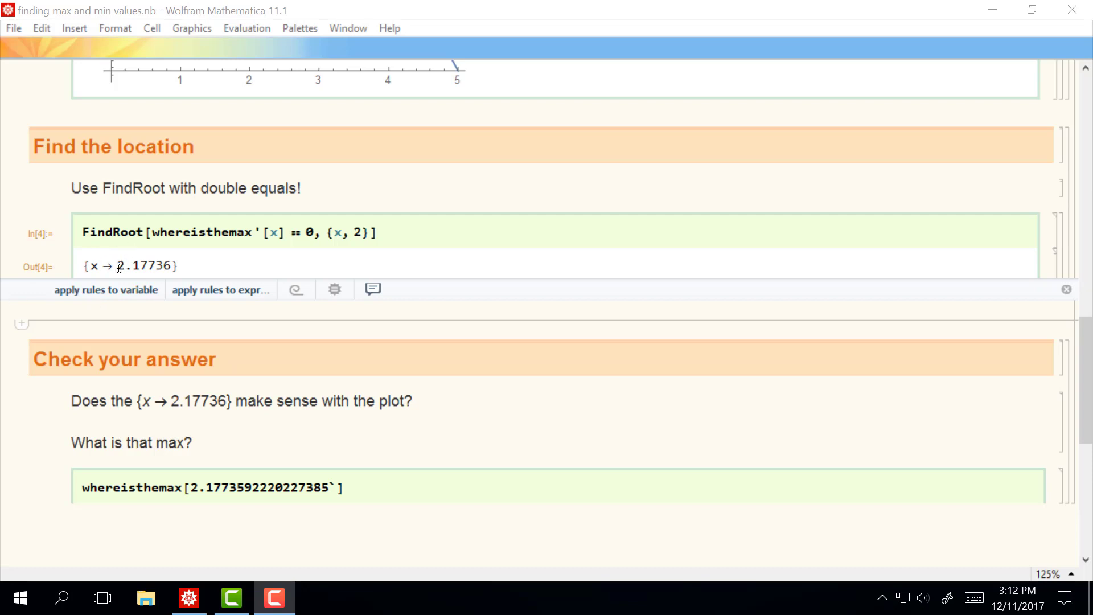
pyautogui.moveTo(114, 266); pyautogui.dragTo(172, 266)
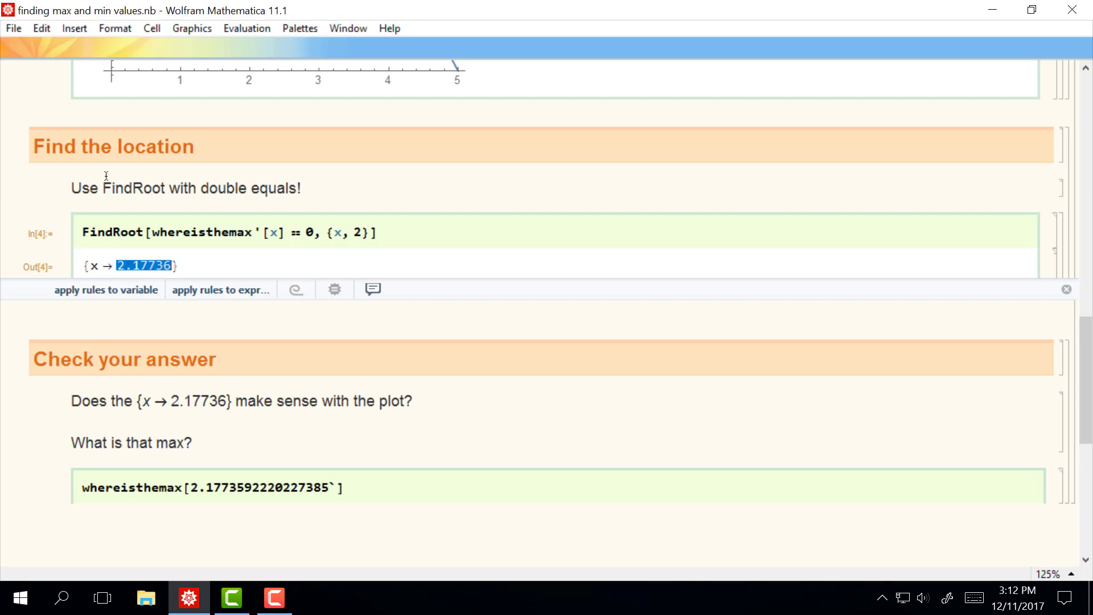
pyautogui.rightClick(160, 266)
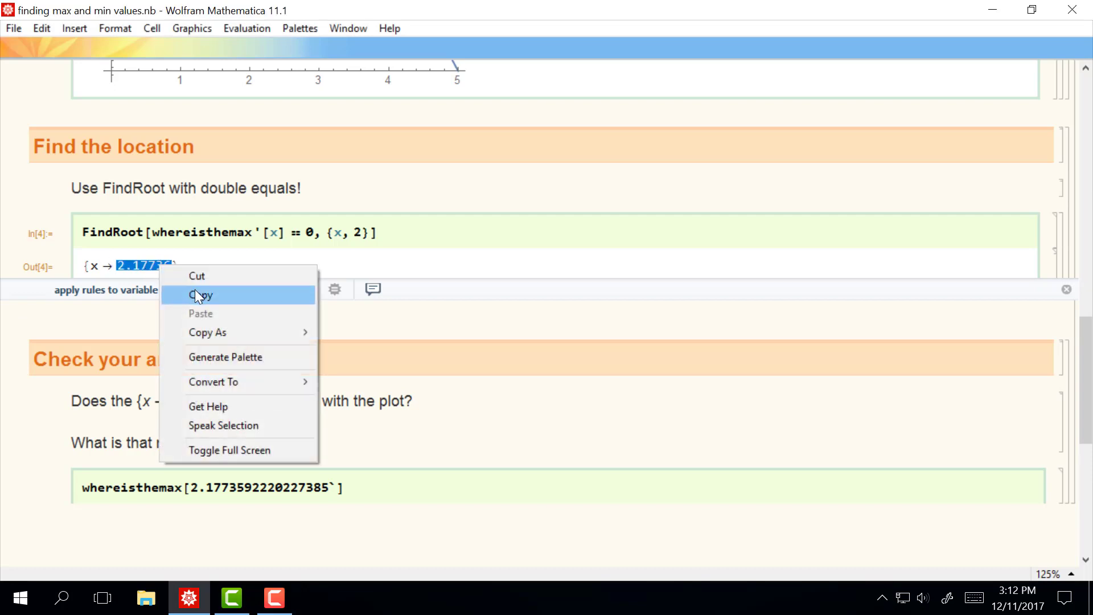
pyautogui.click(196, 292)
# Replace the argument of whereisthemax under "Check your answer" with the copied x value and evaluate the cell
pyautogui.moveTo(195, 492); pyautogui.dragTo(328, 491)
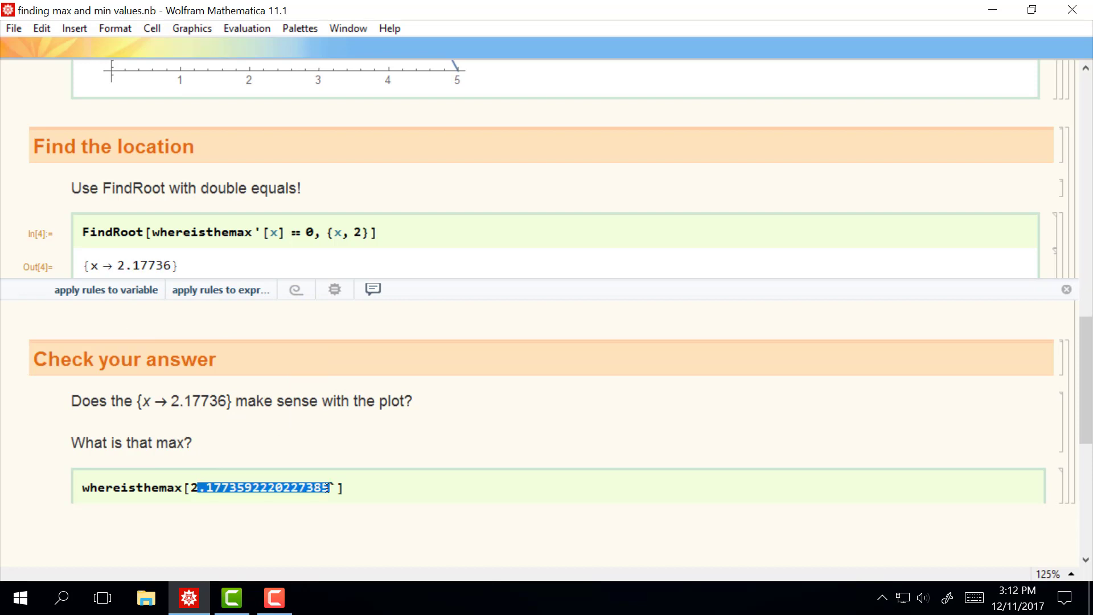
pyautogui.click(318, 492)
pyautogui.moveTo(191, 459); pyautogui.dragTo(330, 459)
pyautogui.rightClick(296, 460)
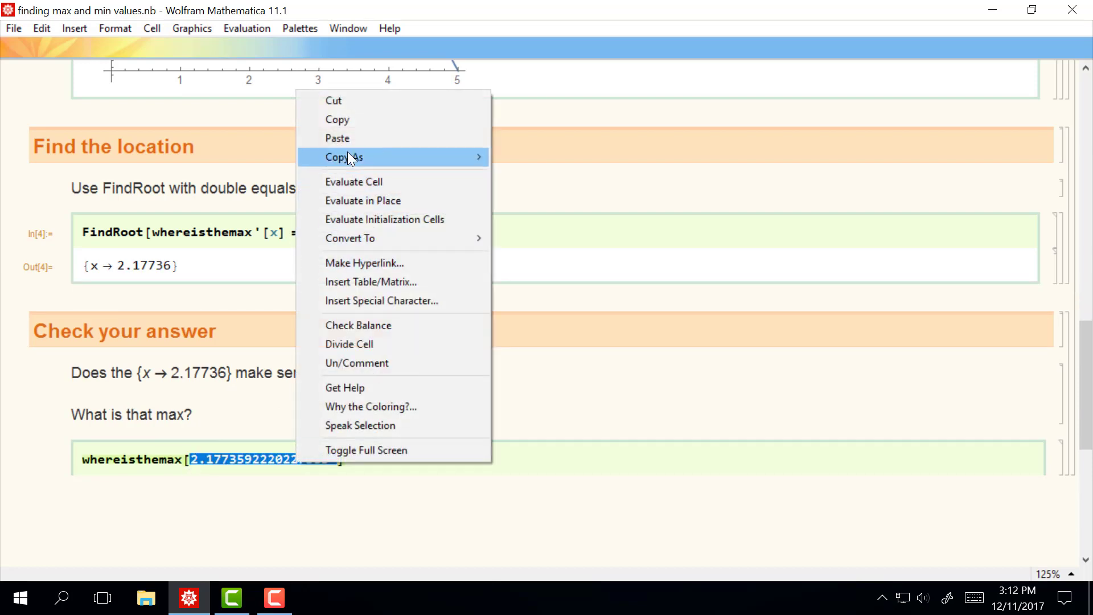
pyautogui.click(337, 137)
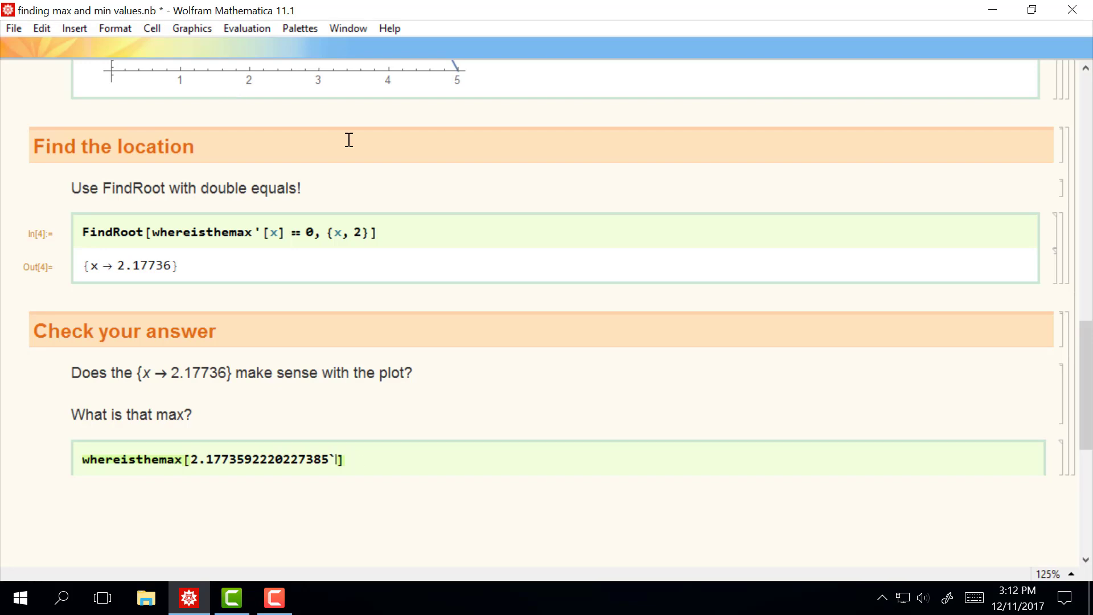
pyautogui.click(360, 461)
pyautogui.hotkey('shift', 'Return')
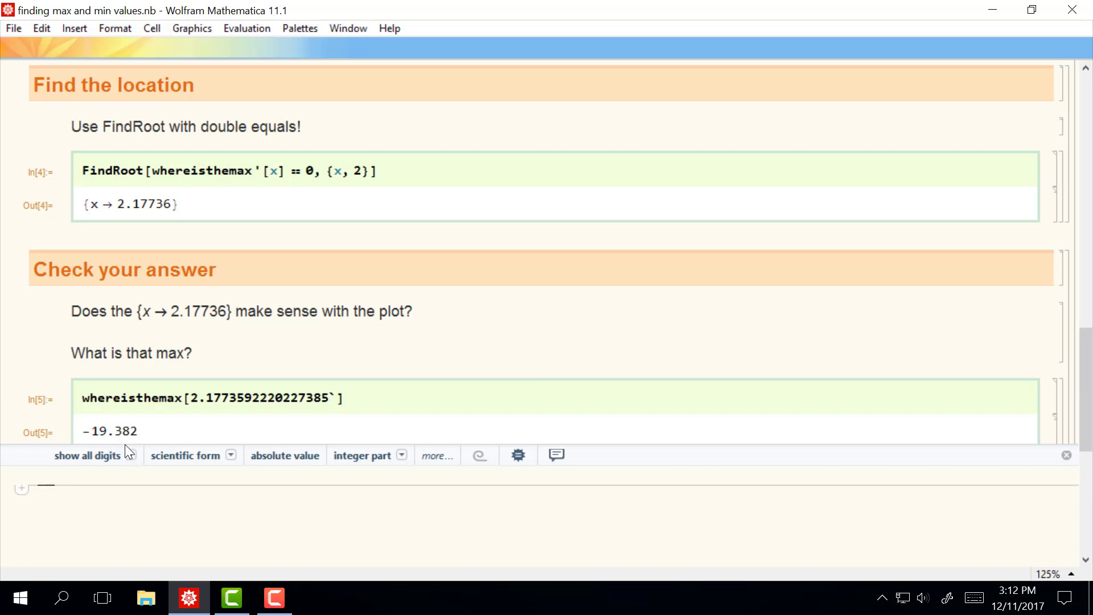
# Check the computed maximum value against the height of the peak in the 0 to 5 plot
pyautogui.scroll(5, 125, 444)
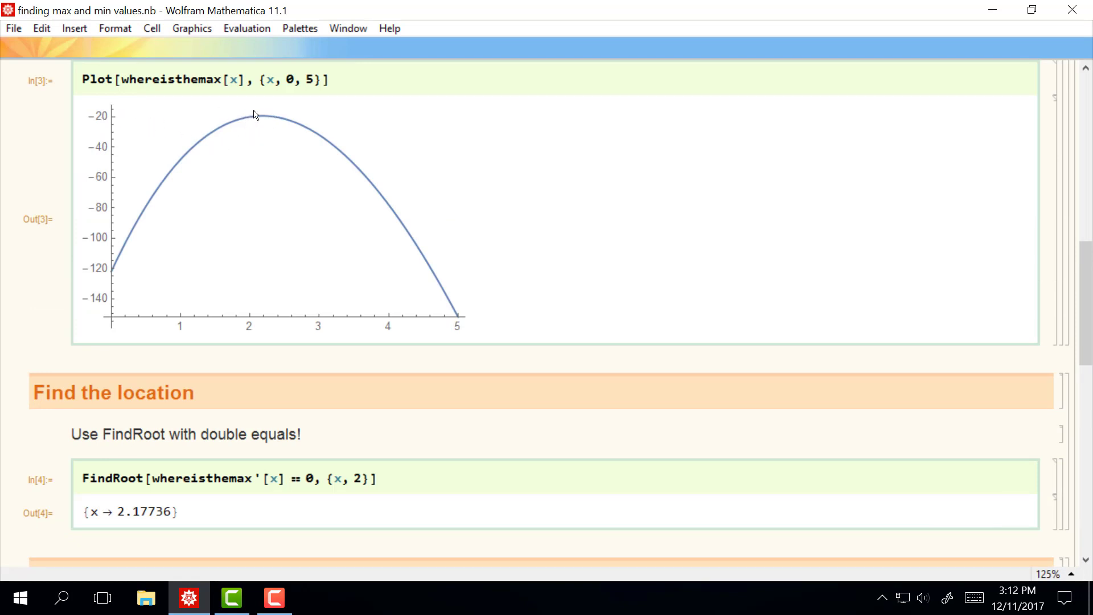
pyautogui.scroll(-4, 300, 205)
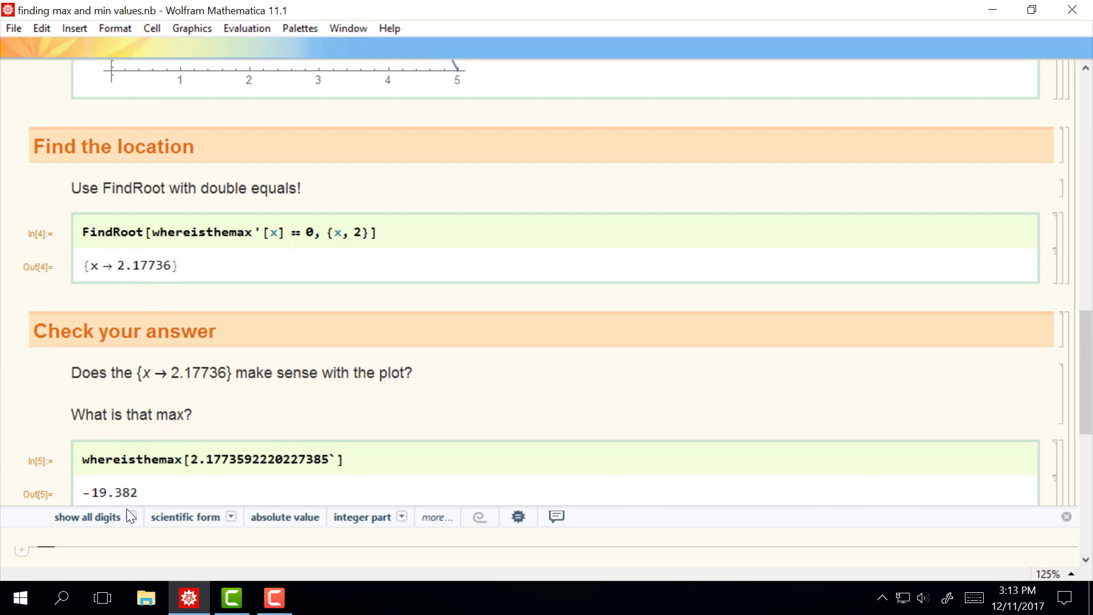
pyautogui.scroll(5, 134, 515)
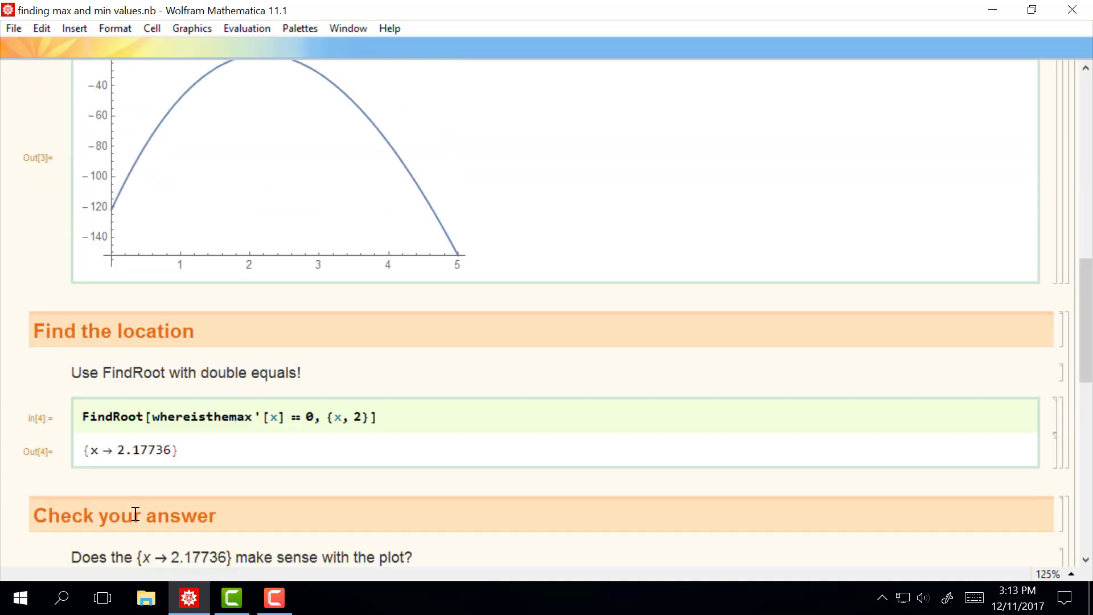
pyautogui.scroll(2, 135, 513)
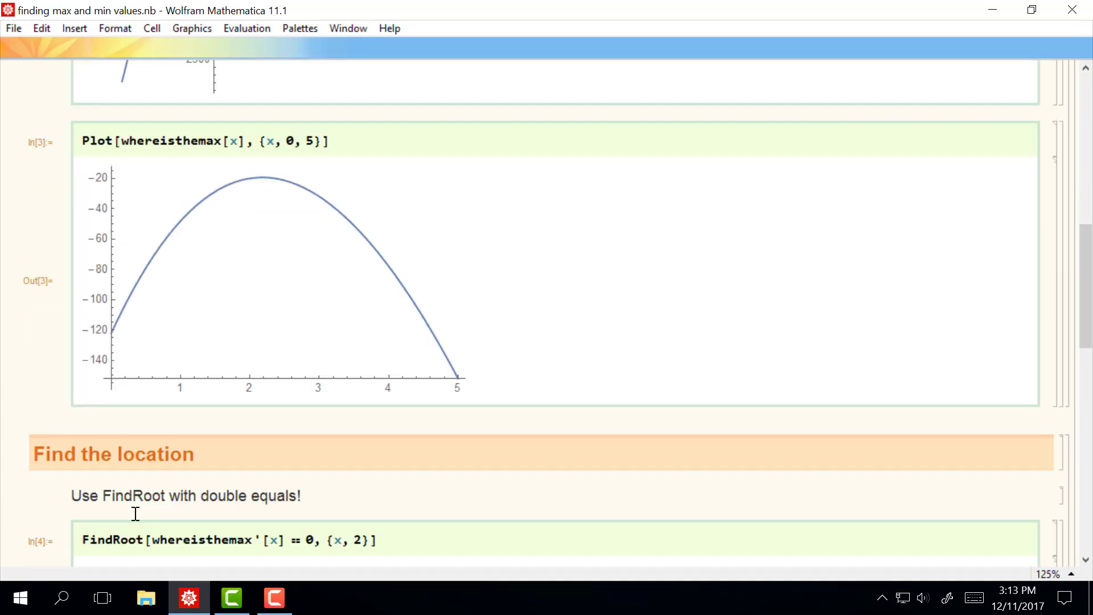